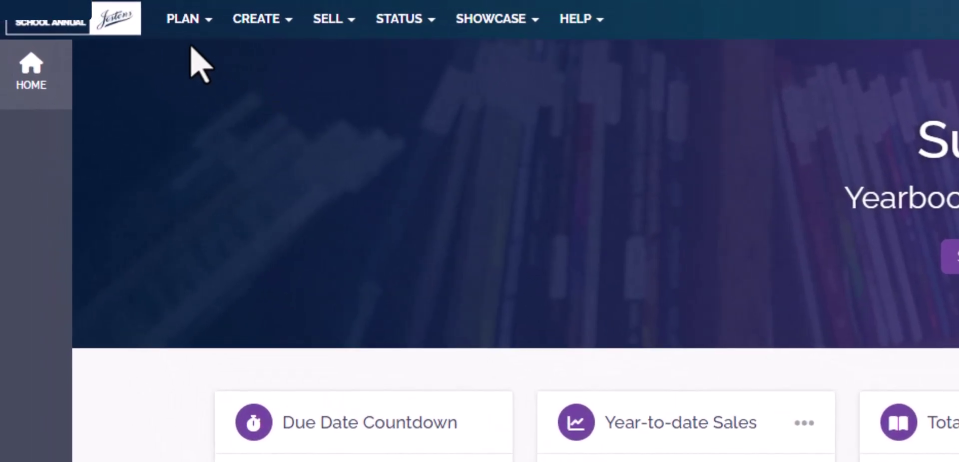
Go to the Photo Share settings page through the PLAN menu on the home dashboard
left_click(190, 18)
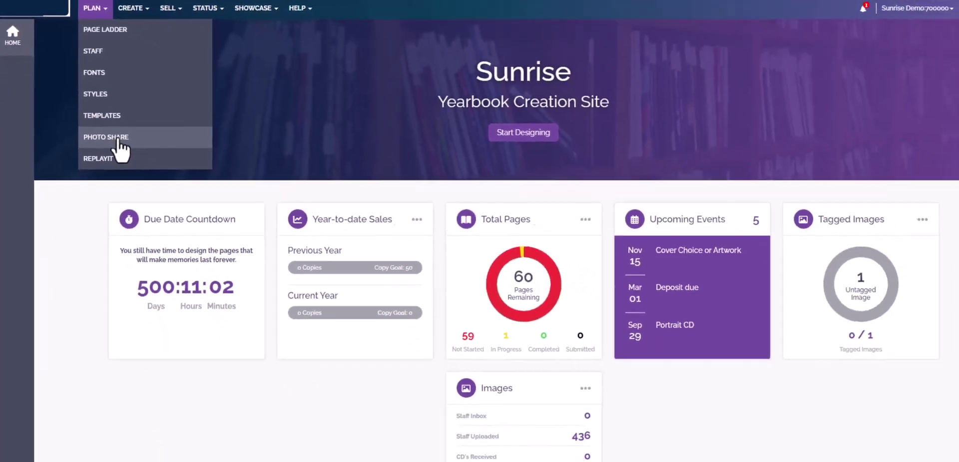
left_click(240, 292)
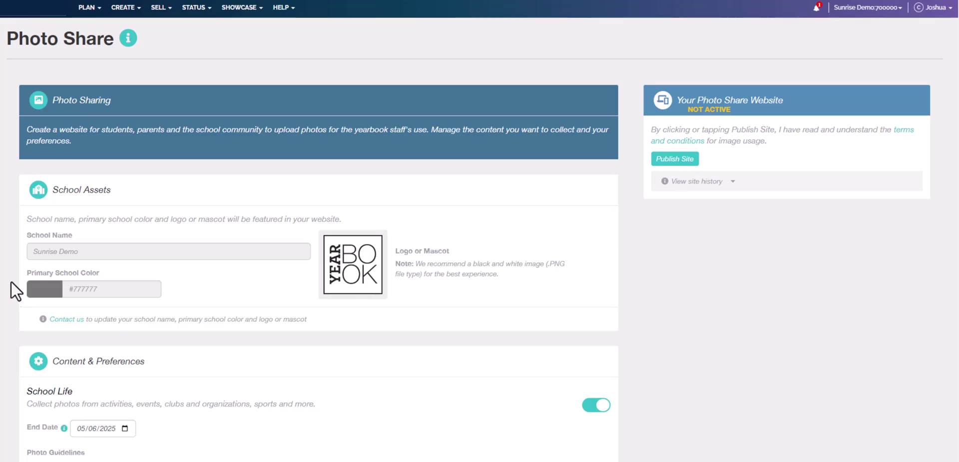
scroll(2, 181, "down", 5)
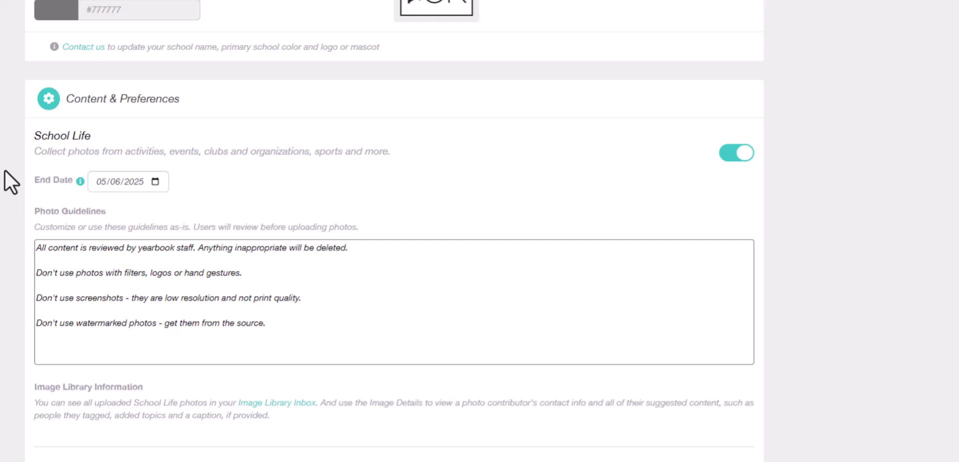
Switch on the Portraits photo collection, running through 06/30/2025
scroll(15, 424, "down", 1)
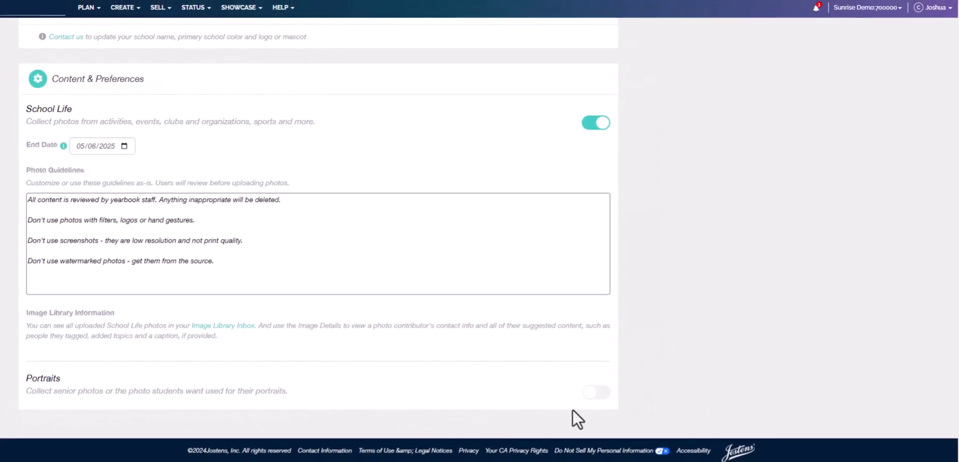
left_click(600, 393)
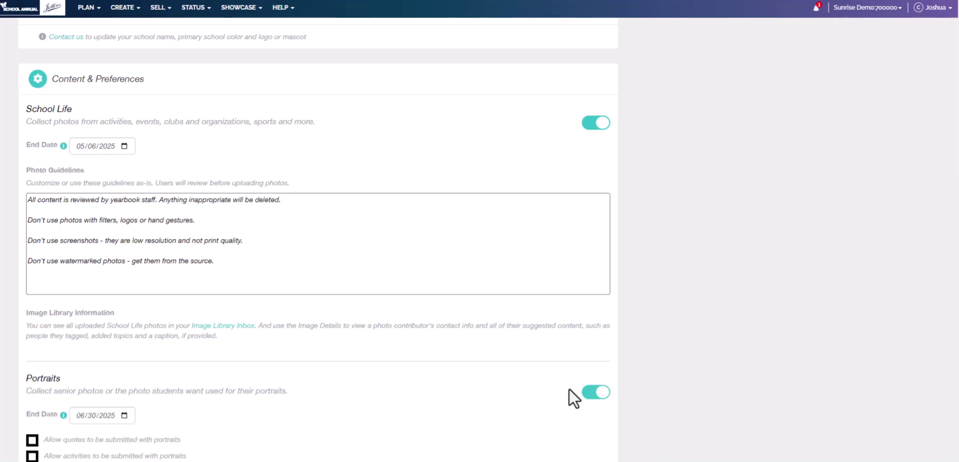
scroll(387, 381, "down", 5)
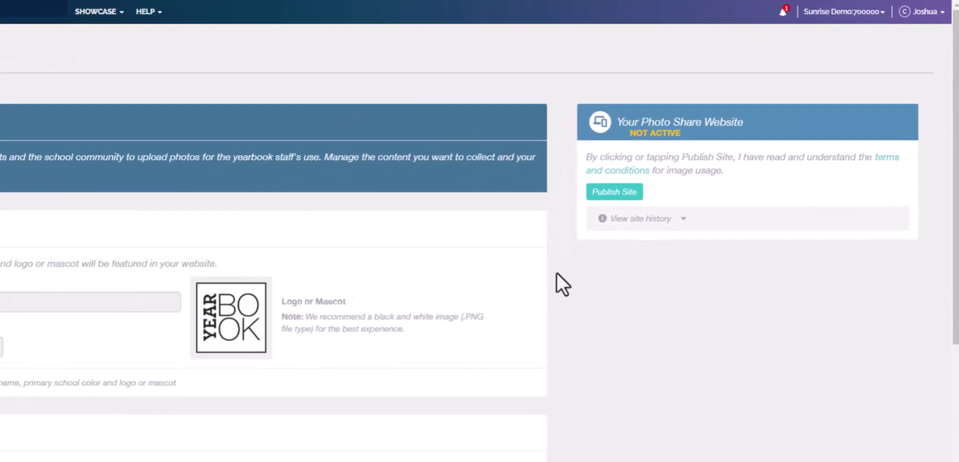
Publish the Photo Share website using Publish Site
left_click(492, 261)
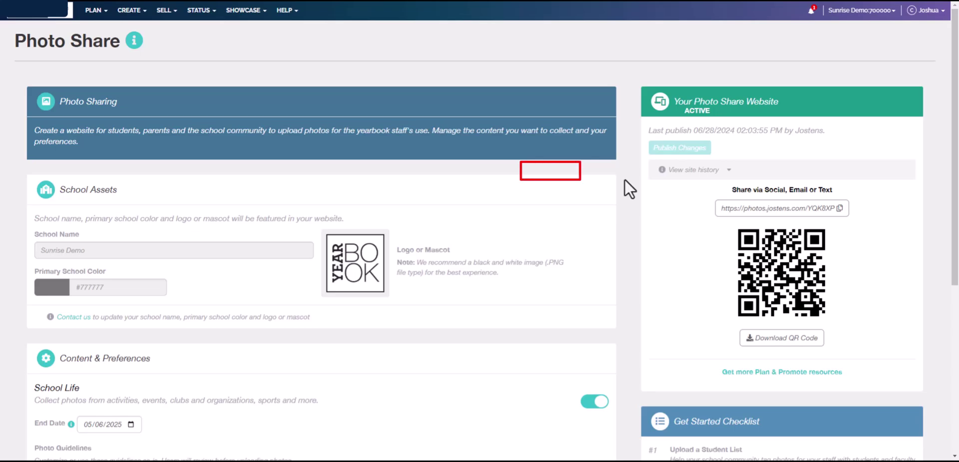
Unpublish the Photo Share website from its site history and confirm with Yes
left_click(730, 169)
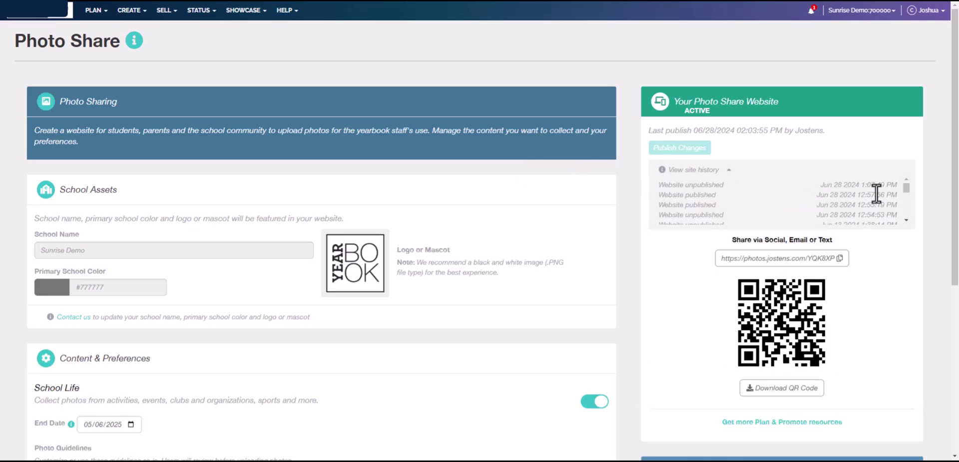
left_click_drag(906, 188, 906, 214)
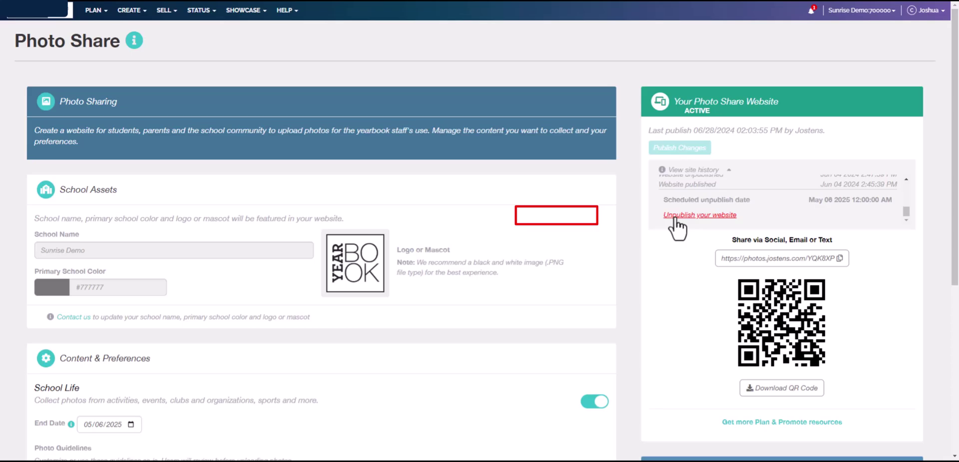
left_click(675, 215)
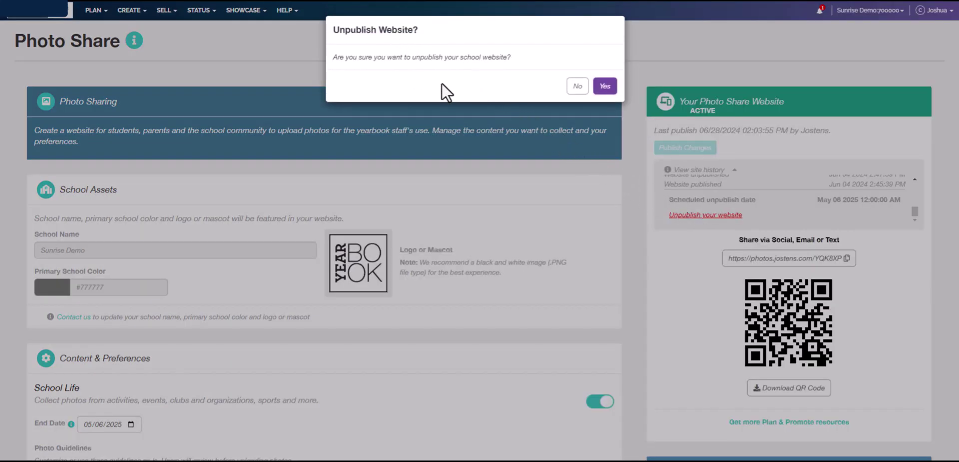
left_click(605, 86)
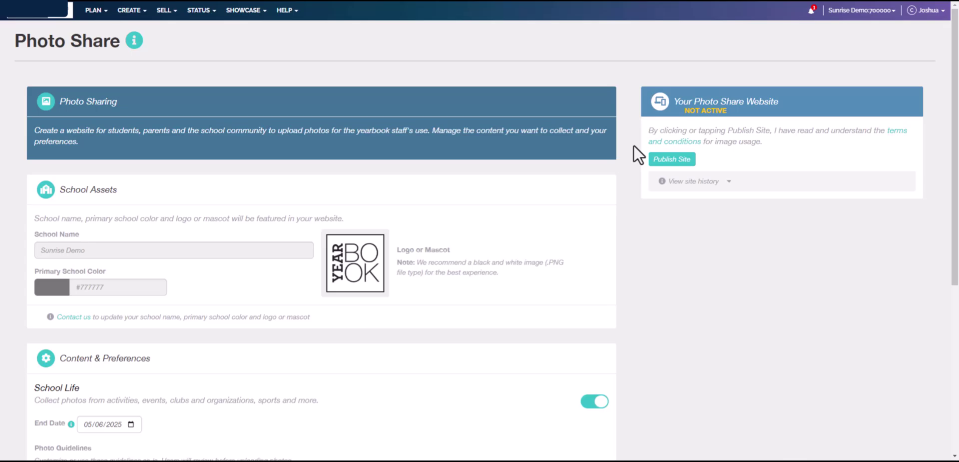
Republish the site and register as a Parent (or Guardian), entering a first and last name
left_click(669, 158)
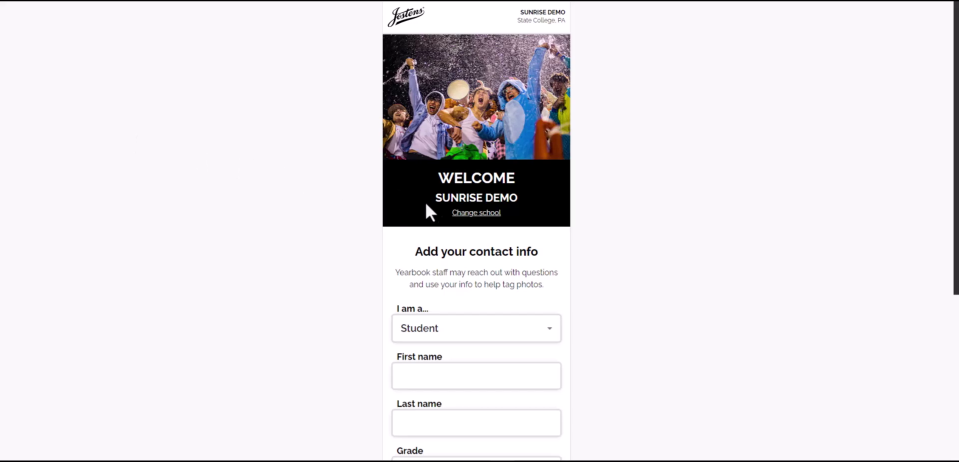
scroll(424, 248, "down", 4)
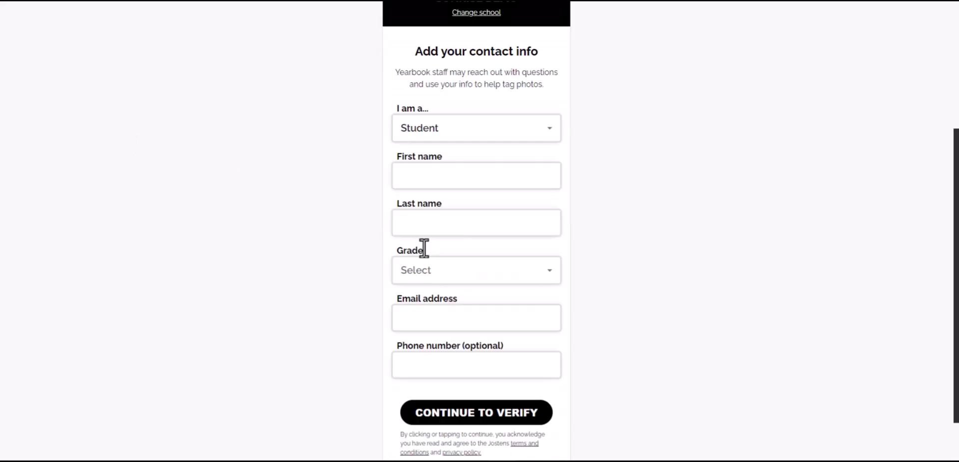
left_click(455, 127)
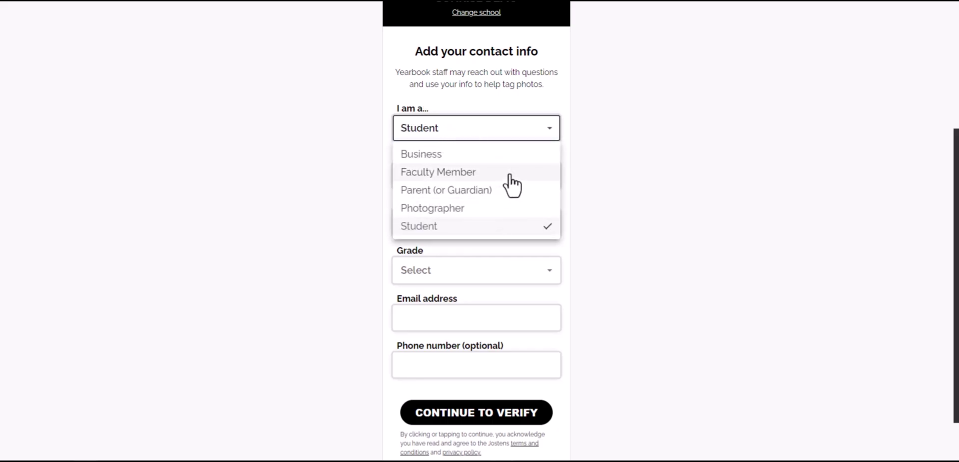
left_click(427, 191)
left_click(160, 88)
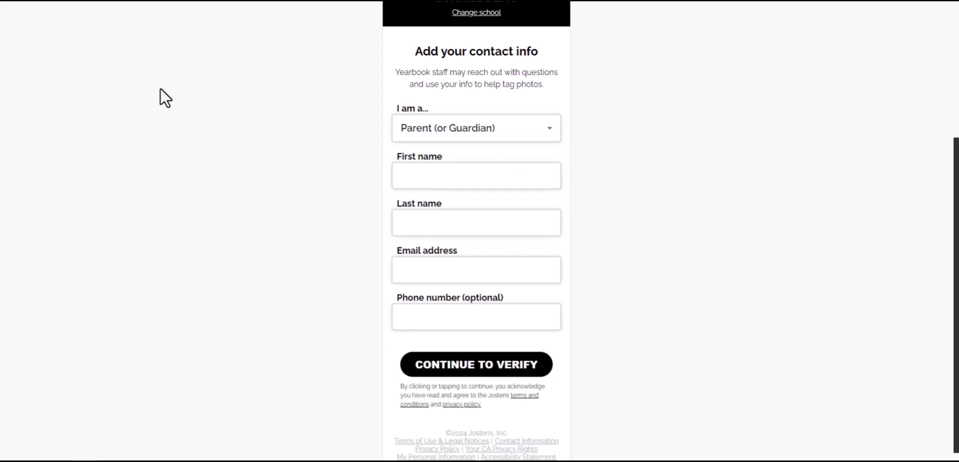
type("John")
key("Tab")
type("Test")
key("Tab")
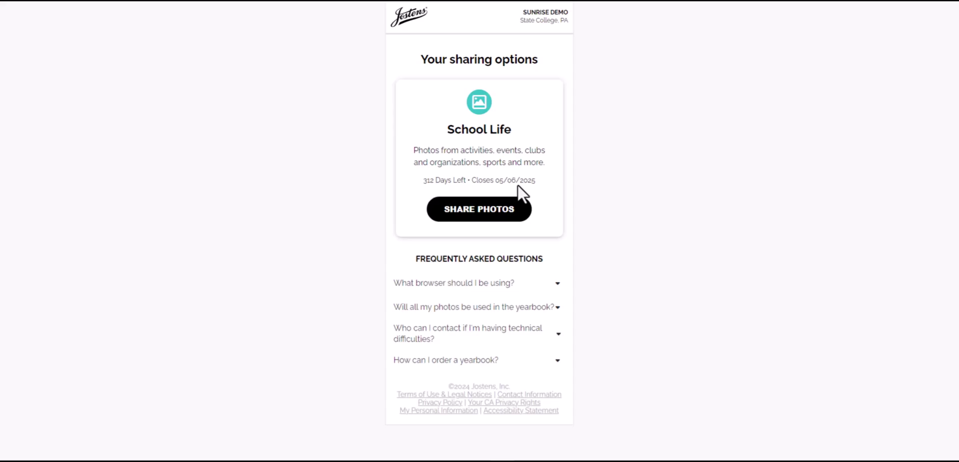
Start sharing photos to School Life and accept the guidelines with OK, GOT IT
left_click(483, 208)
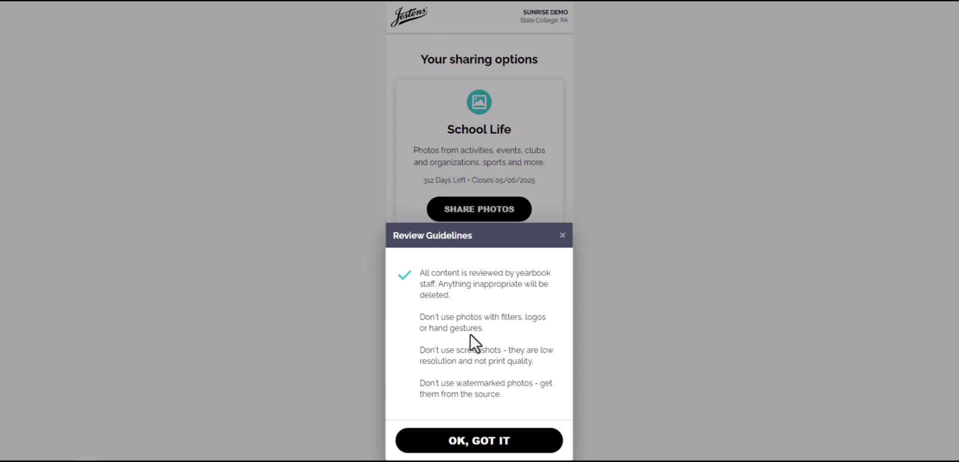
left_click(475, 440)
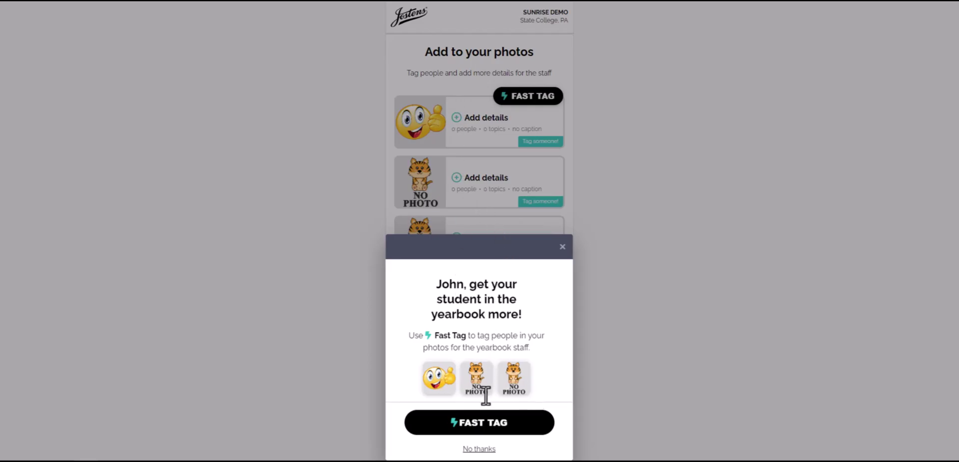
Fast Tag all three photos with Student Name (6th Grade) and the Field Trips topic
left_click(512, 434)
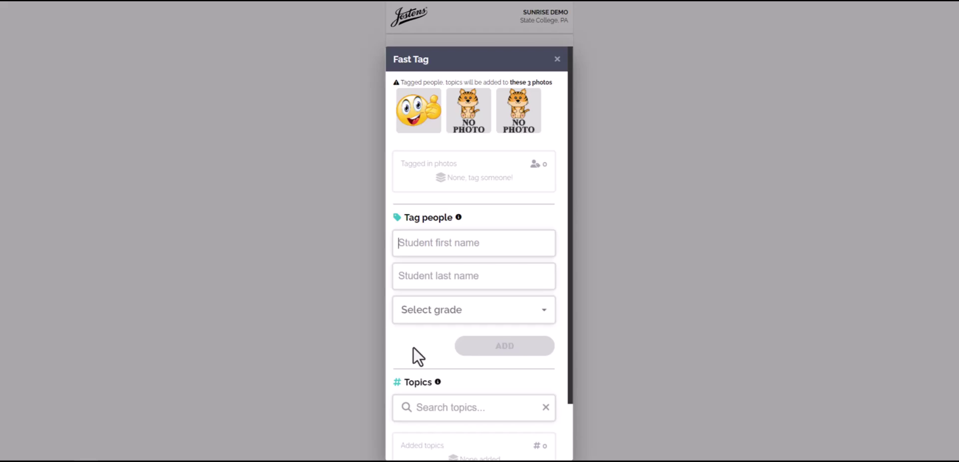
type("Student")
key("Tab")
type("Name")
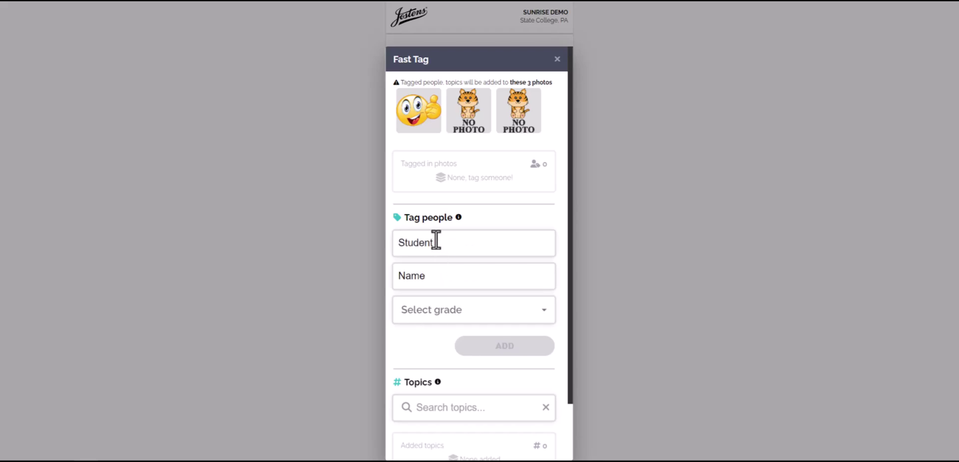
left_click(437, 307)
left_click(427, 382)
scroll(439, 316, "down", 1)
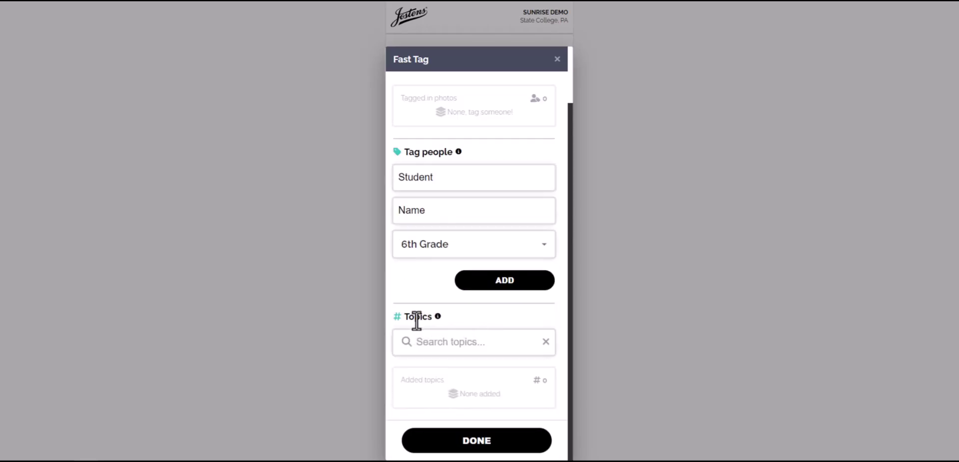
left_click(446, 348)
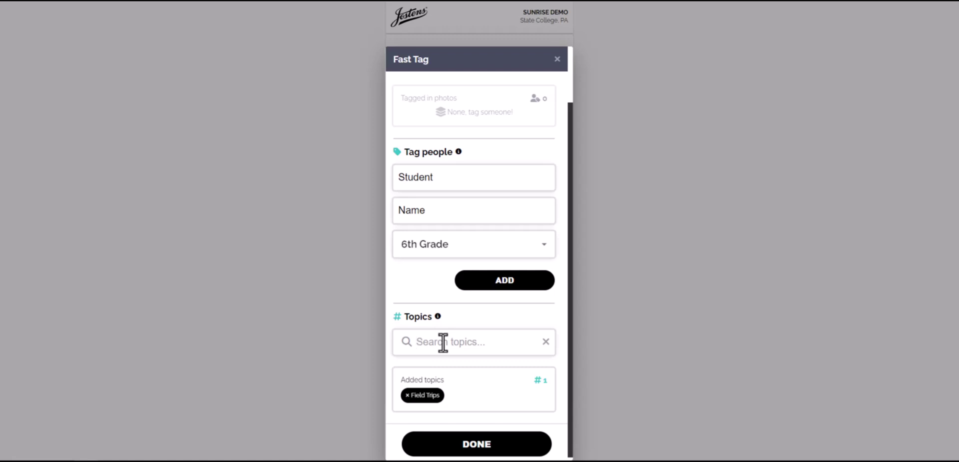
left_click(501, 282)
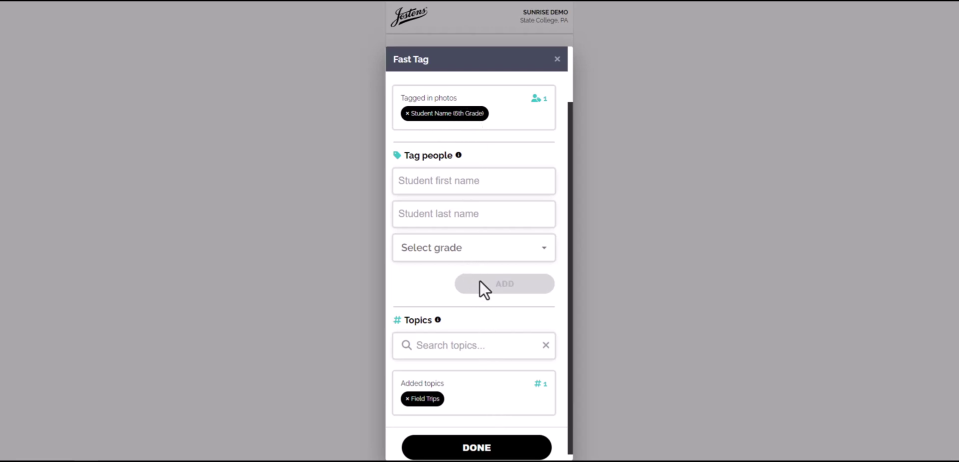
Finish tagging, then begin another School Life upload and accept the review guidelines
left_click(485, 448)
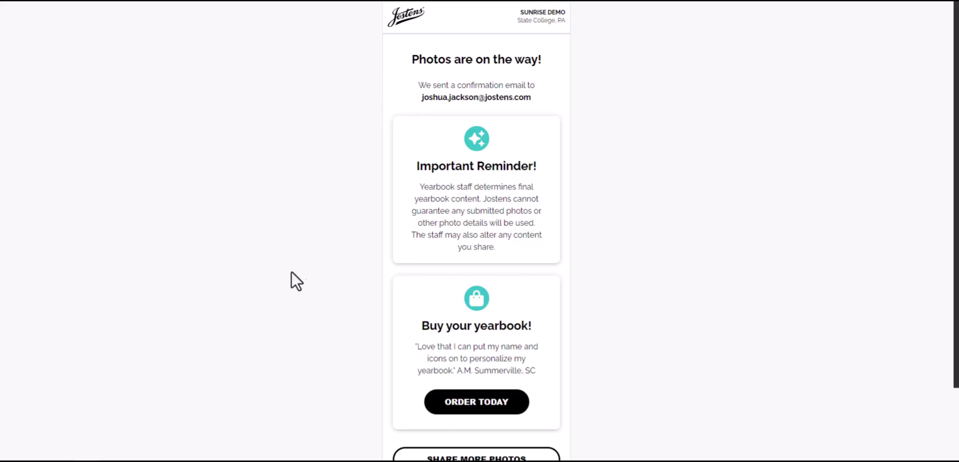
scroll(273, 313, "down", 2)
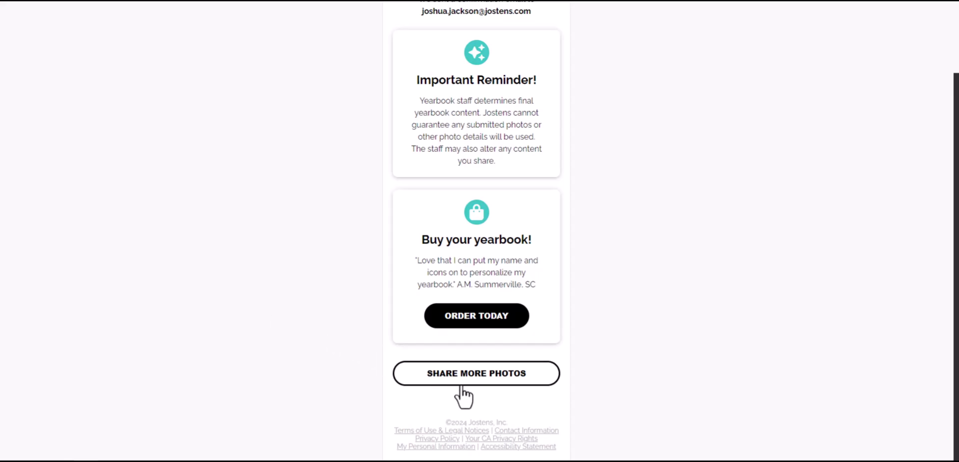
left_click(486, 372)
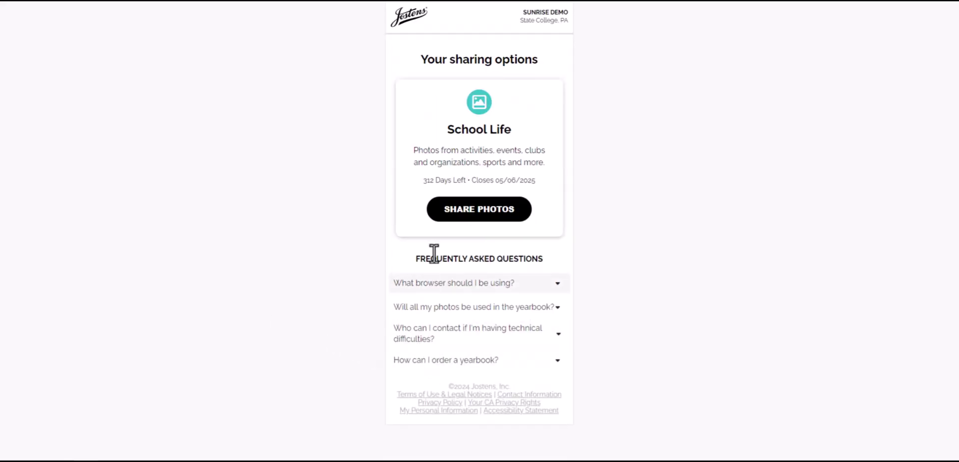
left_click(480, 211)
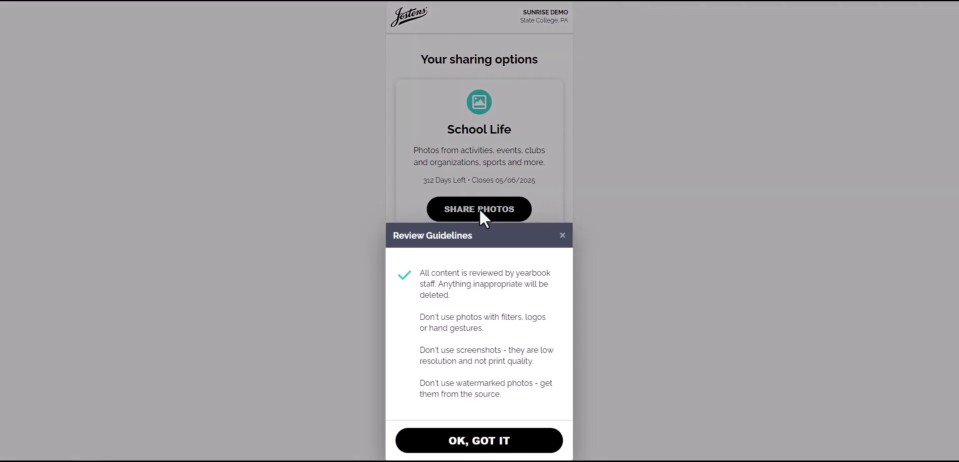
left_click(496, 442)
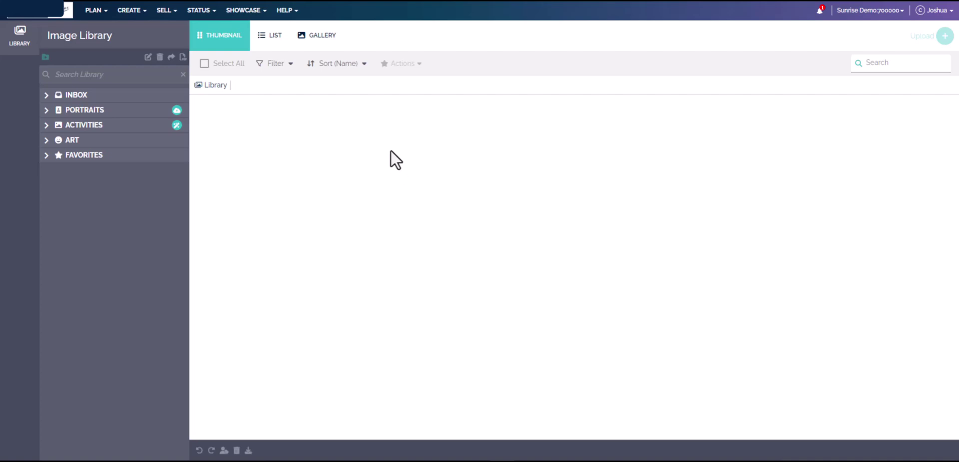
Expand INBOX > Photo Share and open the School Life folder's three photos
left_click(56, 96)
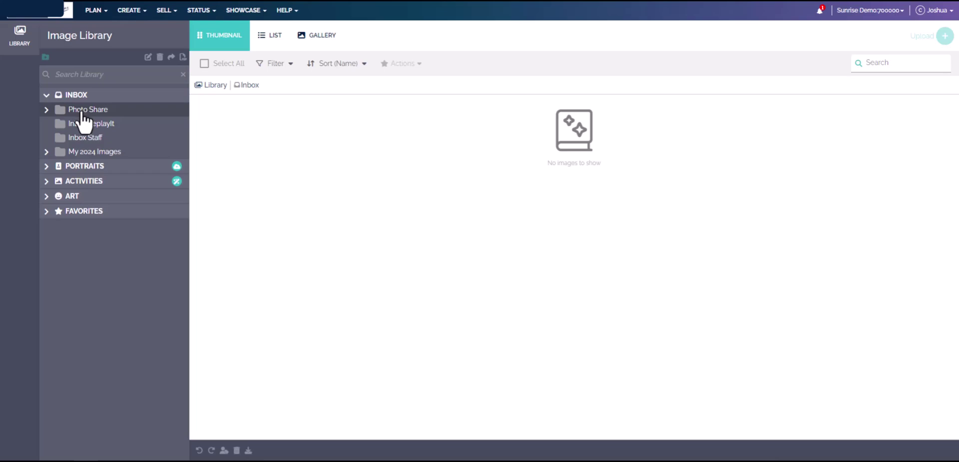
left_click(47, 111)
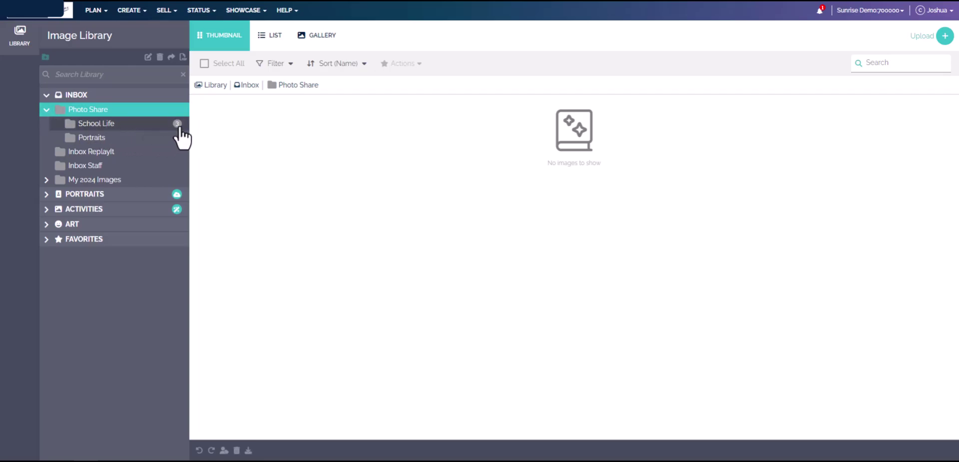
left_click(159, 126)
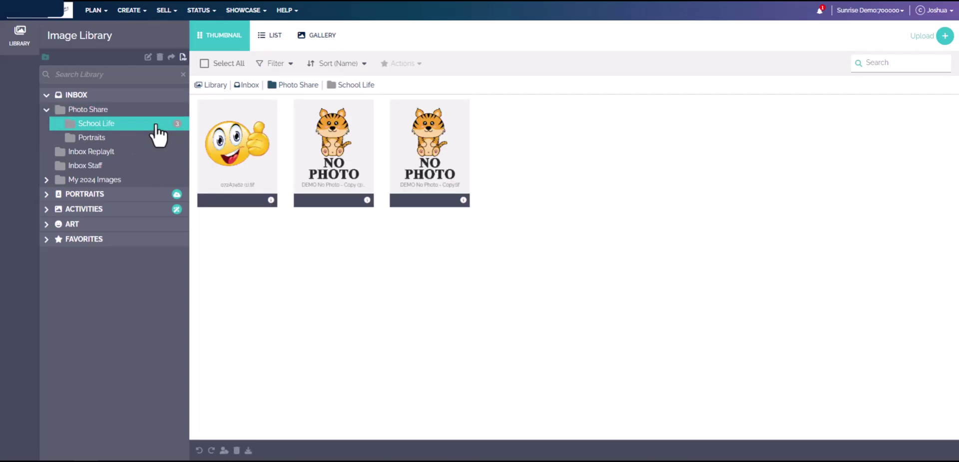
Show the first photo's Details with Suggested Tags, Source Info and Image Info expanded
left_click(270, 201)
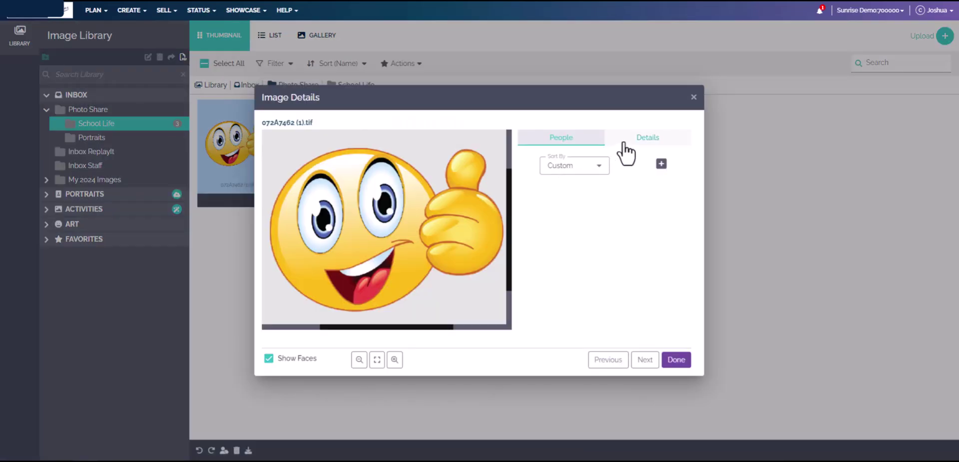
left_click(631, 141)
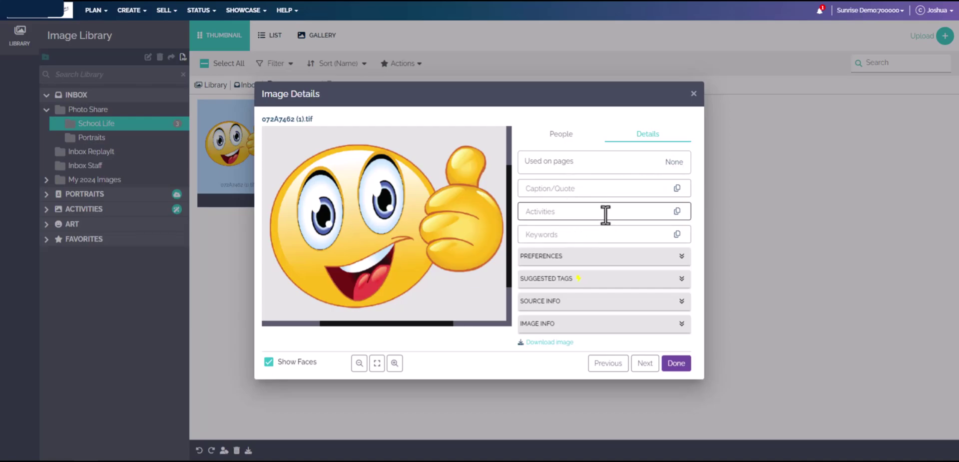
left_click(605, 281)
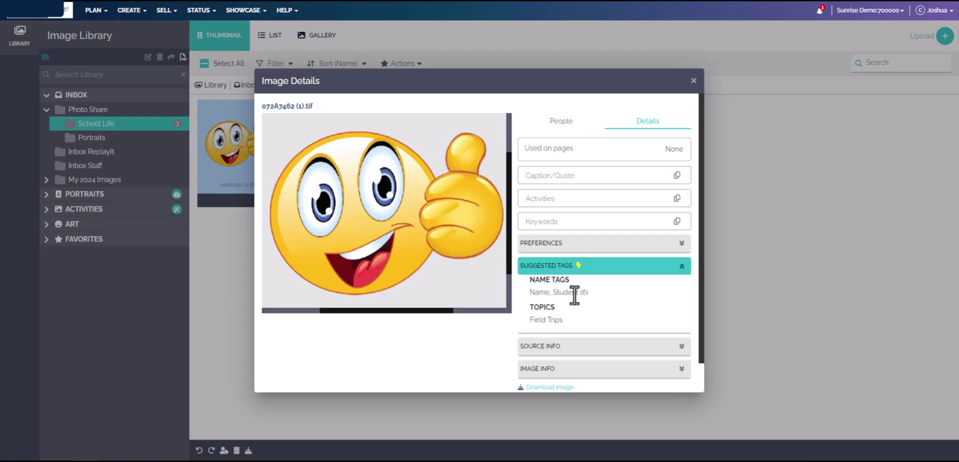
left_click(613, 346)
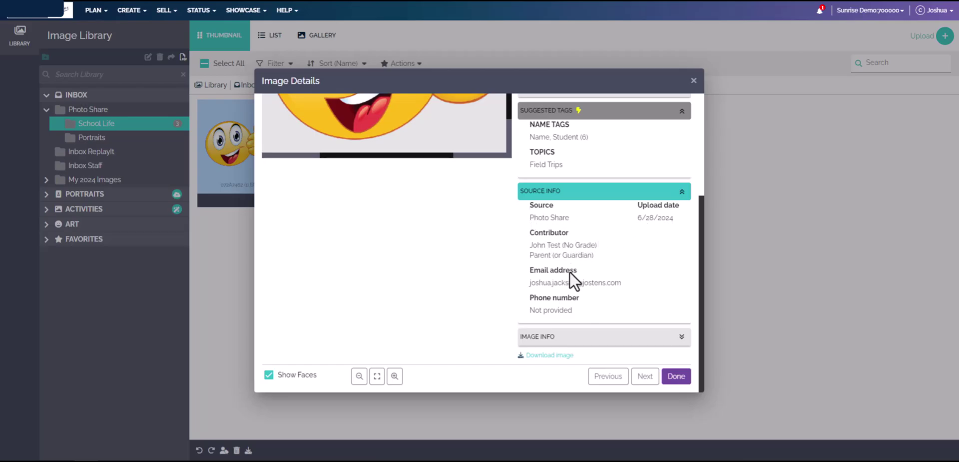
left_click(631, 336)
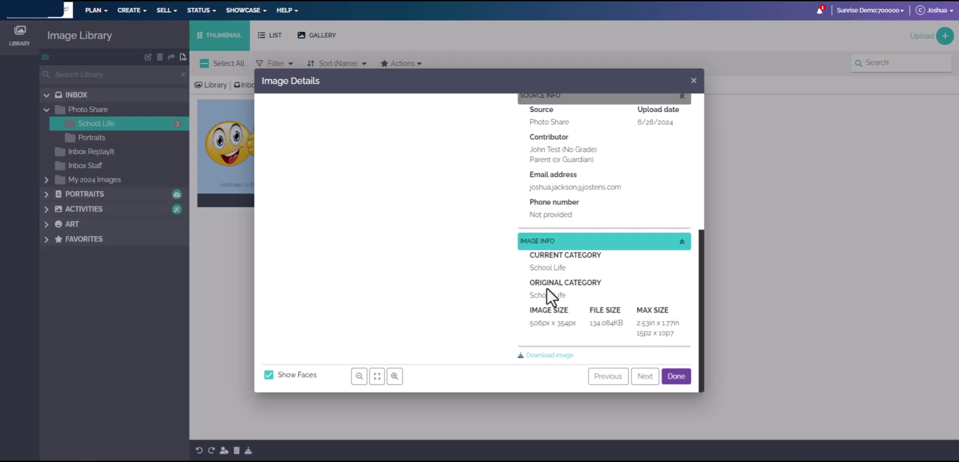
Close Image Details, confirm the Portraits folder is empty, and return to the three School Life photos
key("Escape")
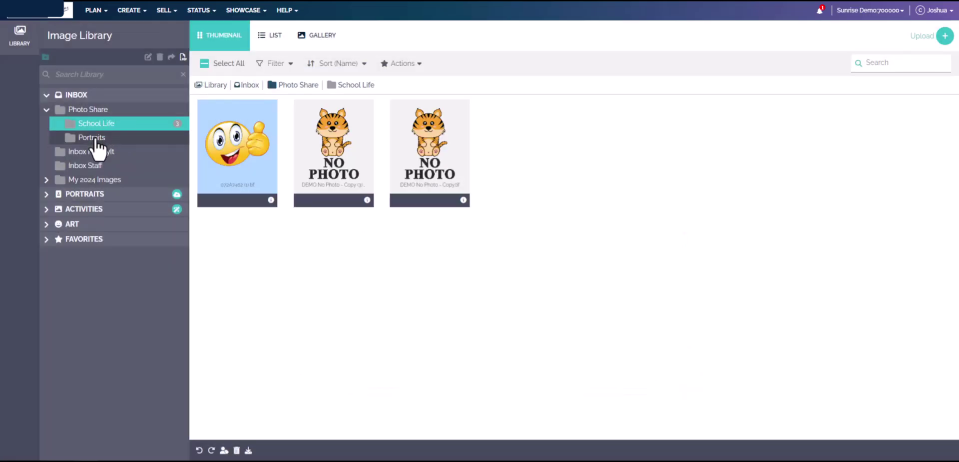
left_click(96, 140)
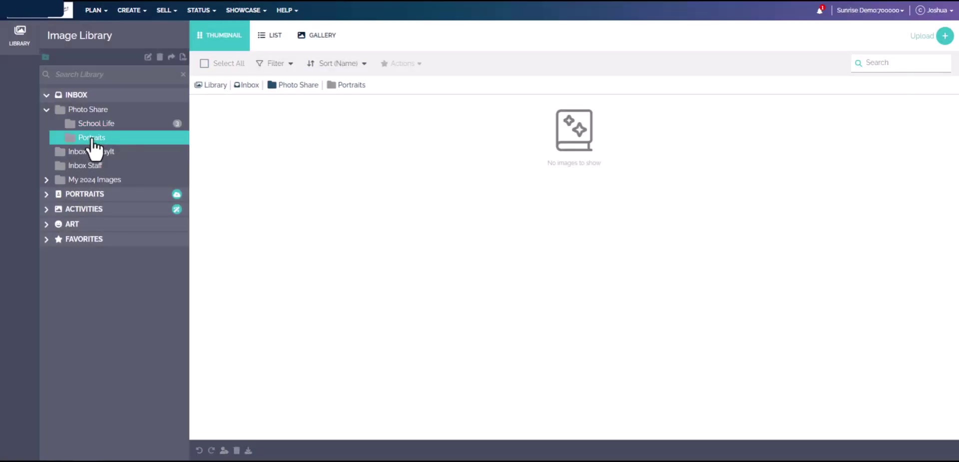
key("Up")
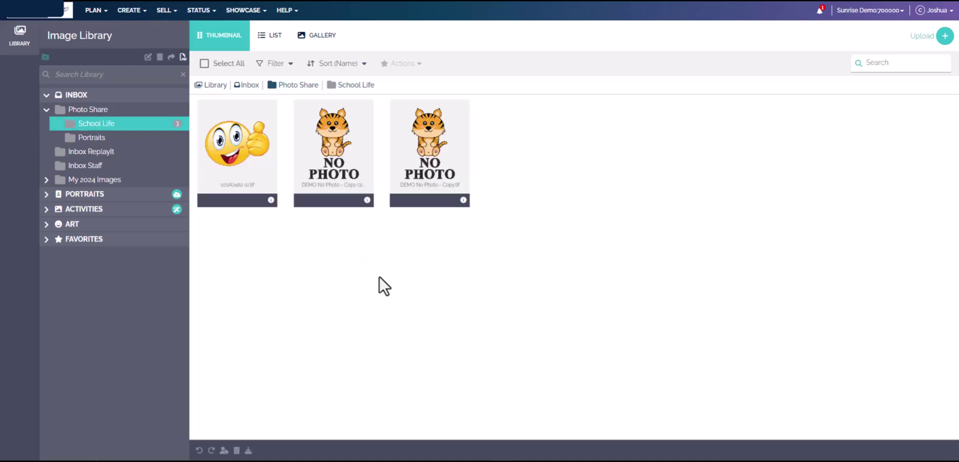